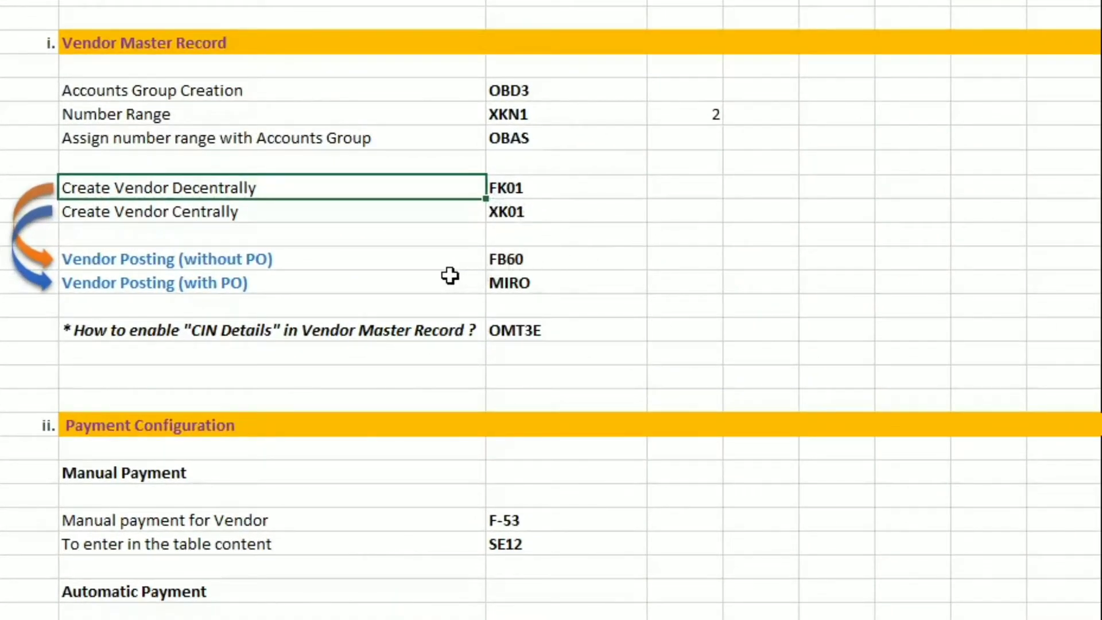
- Switch to SAP and start the vendor invoice transaction FB60 for company code teno
click(446, 259)
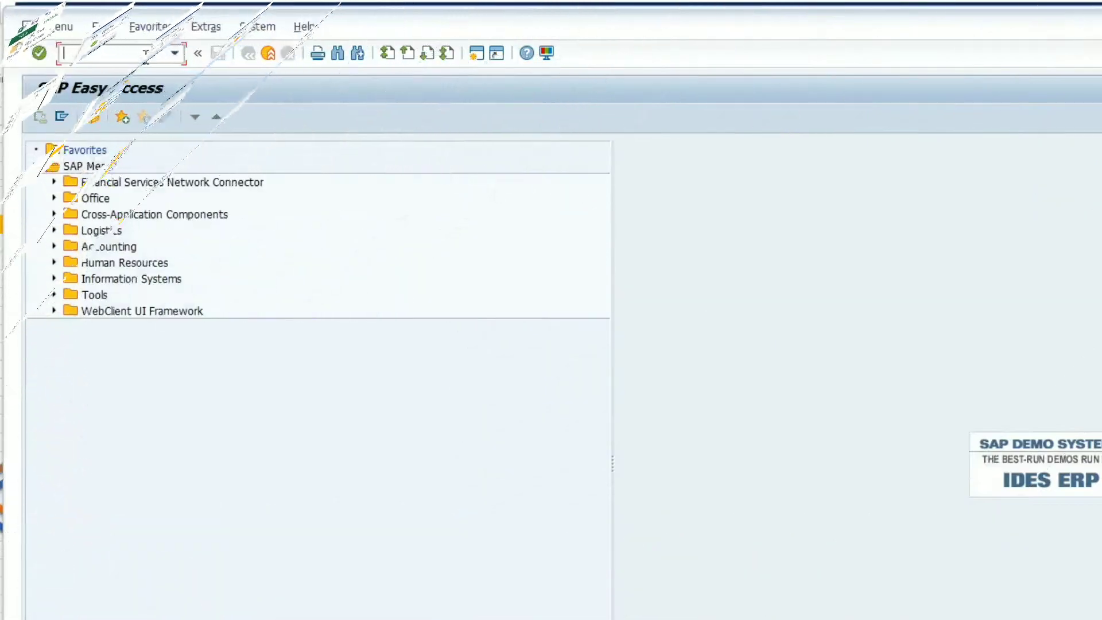
text(fb)
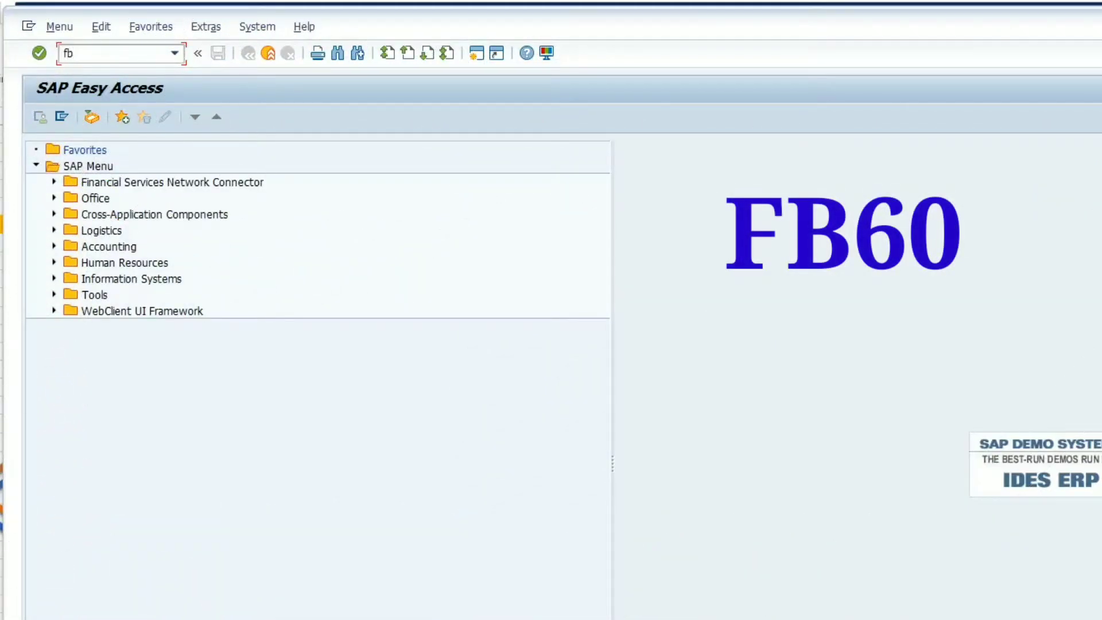
text(60)
key(Return)
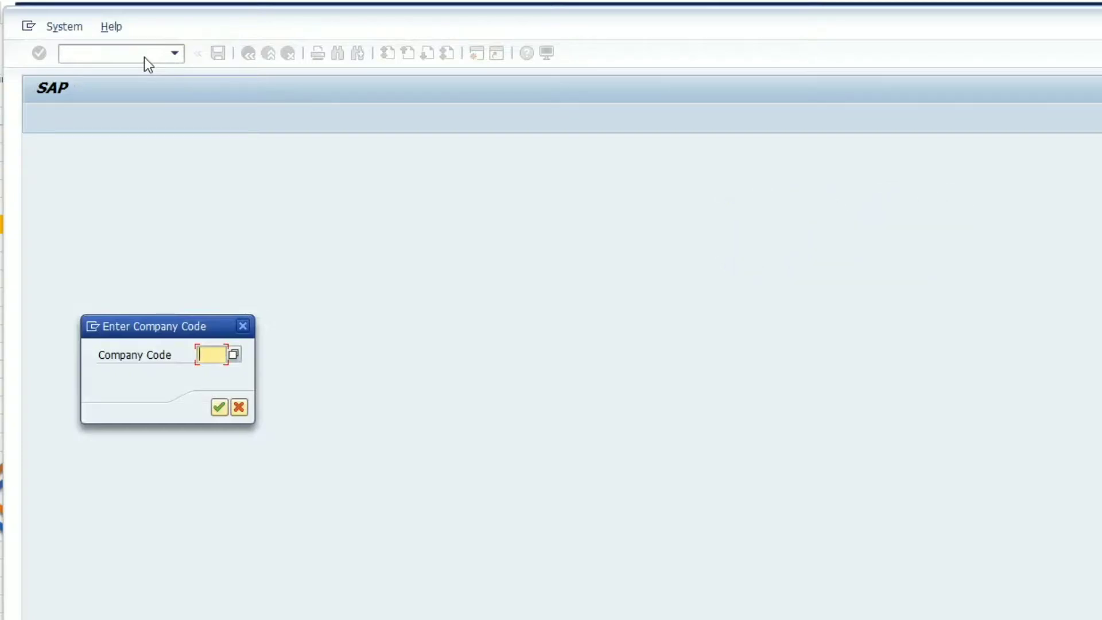
text(te)
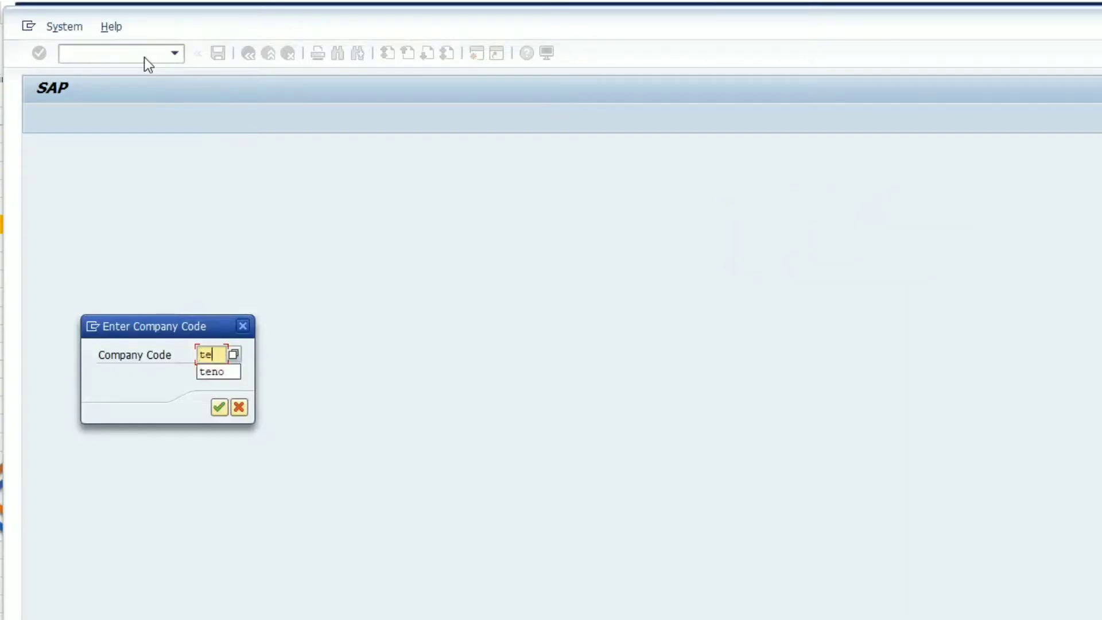
key(Down)
key(Return)
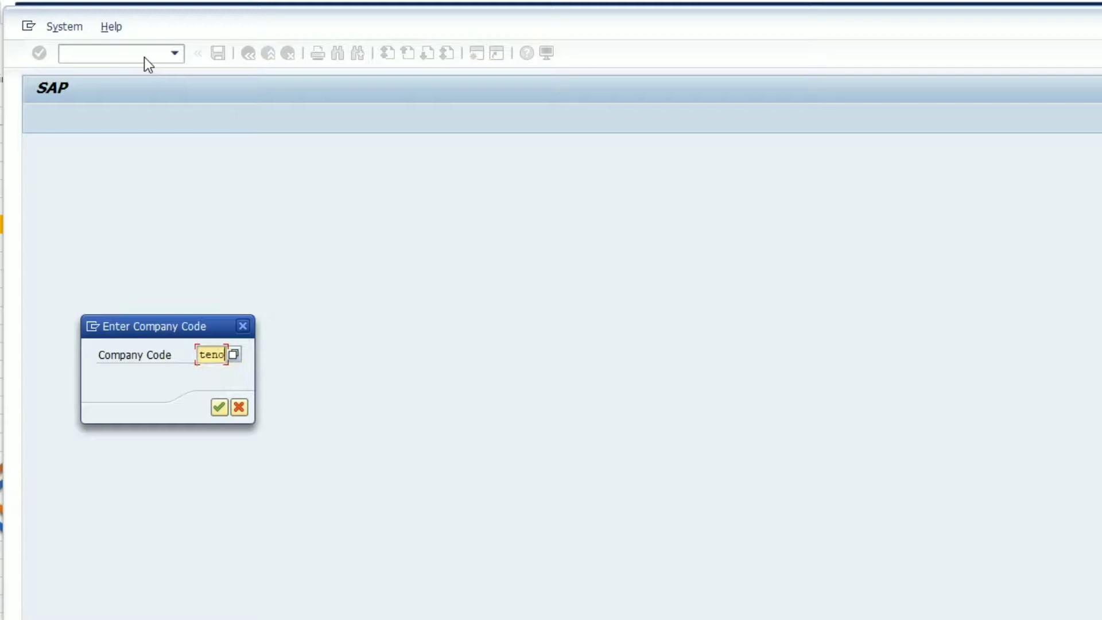
key(Return)
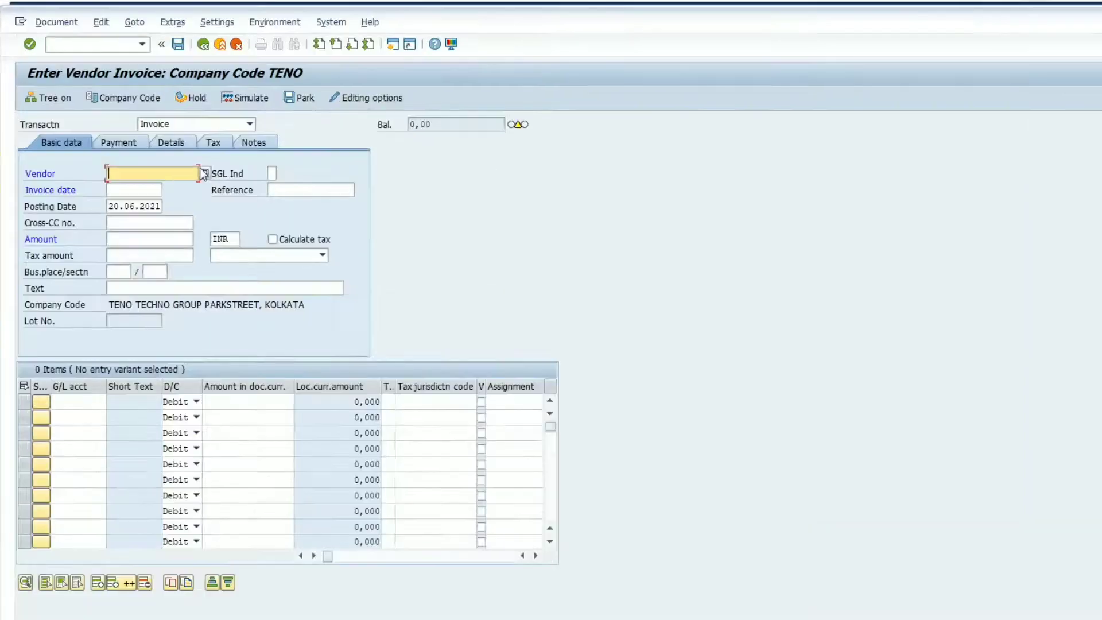
- Look up vendor SNHK MARKETING by company code TENO, and enter invoice date 20.06.2021 and amount 10000
click(231, 147)
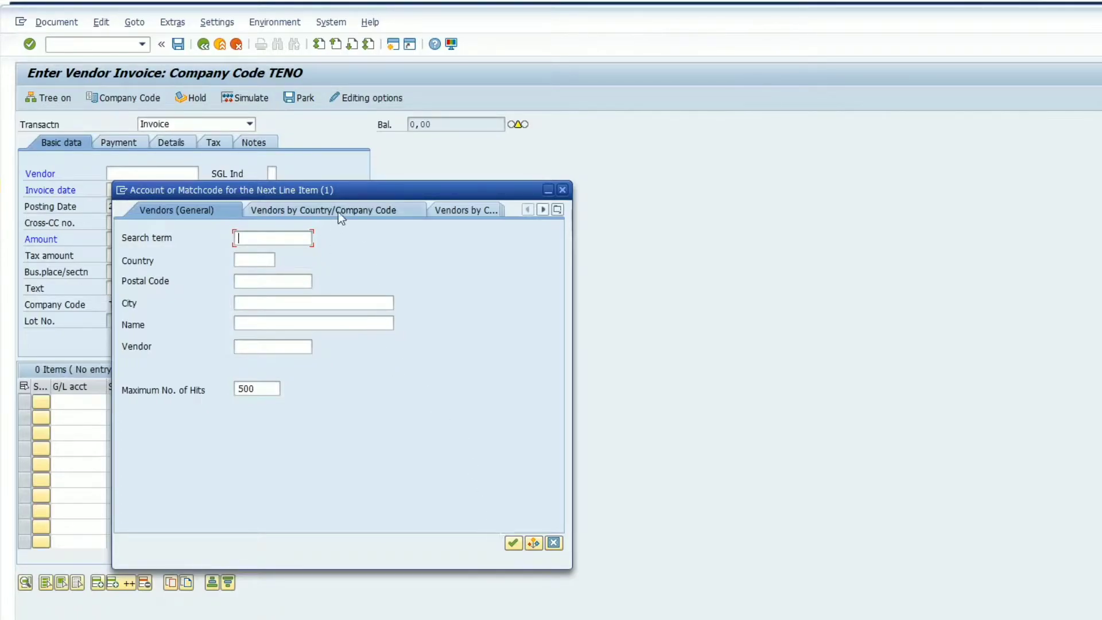
click(367, 210)
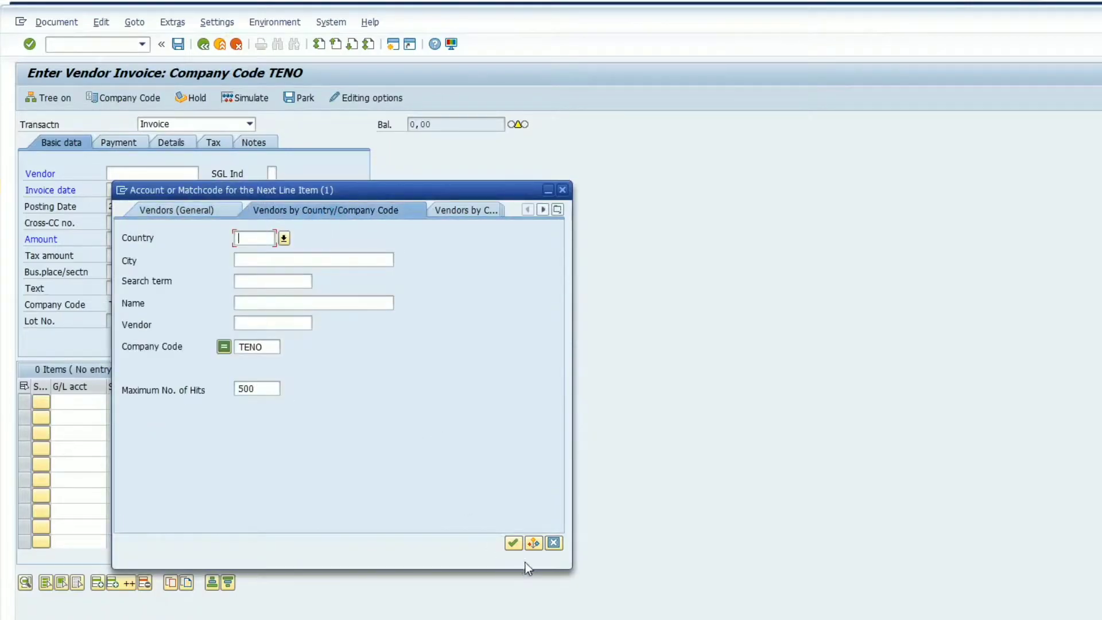
click(513, 544)
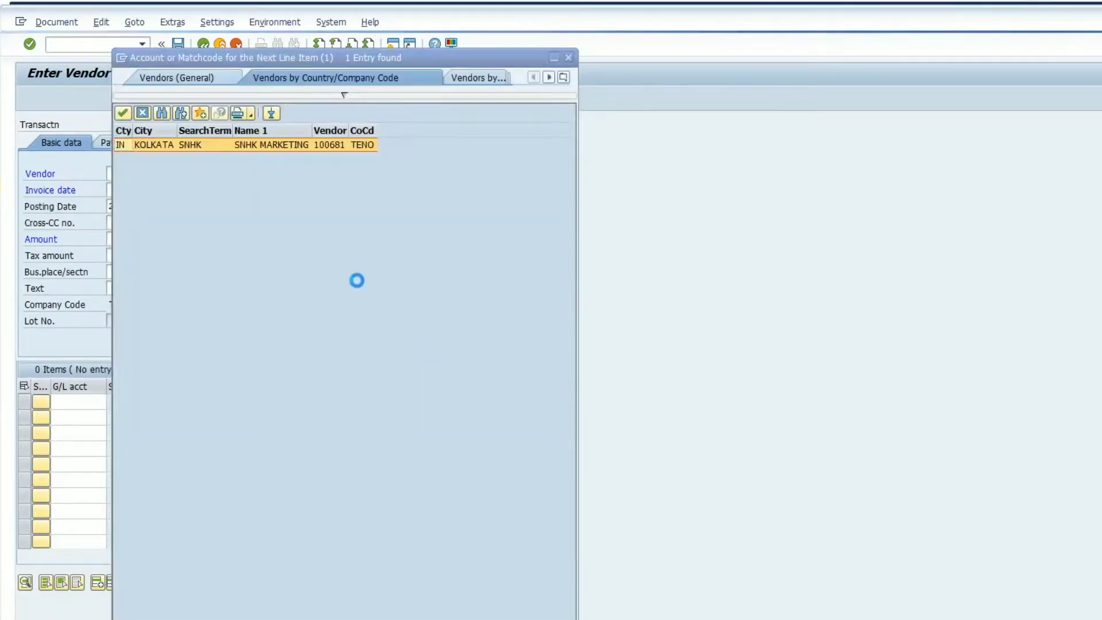
double_click(232, 144)
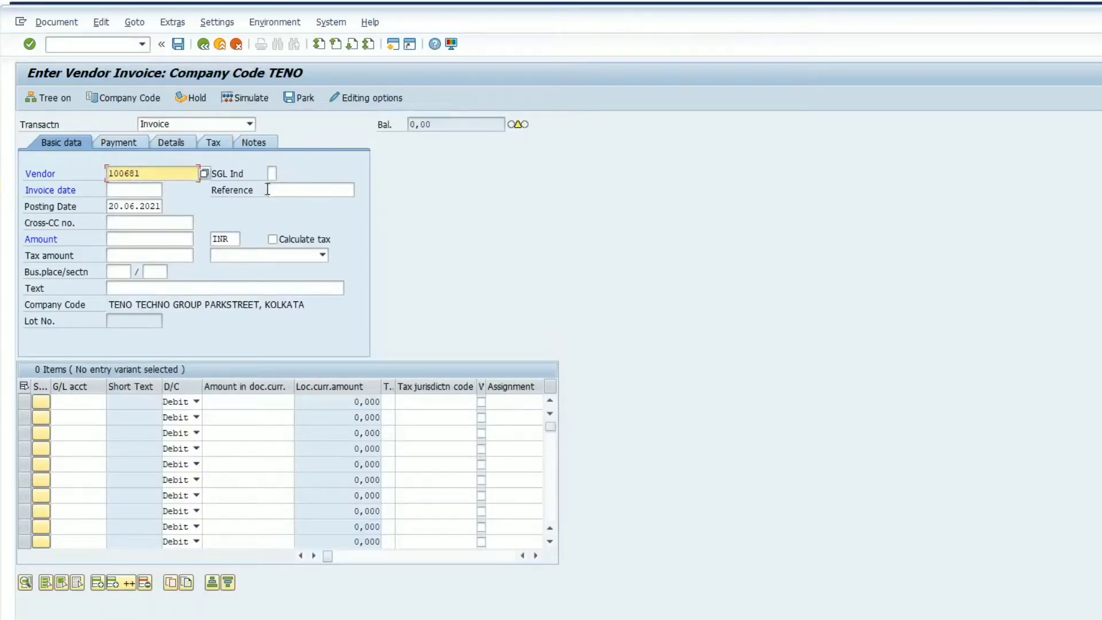
click(150, 191)
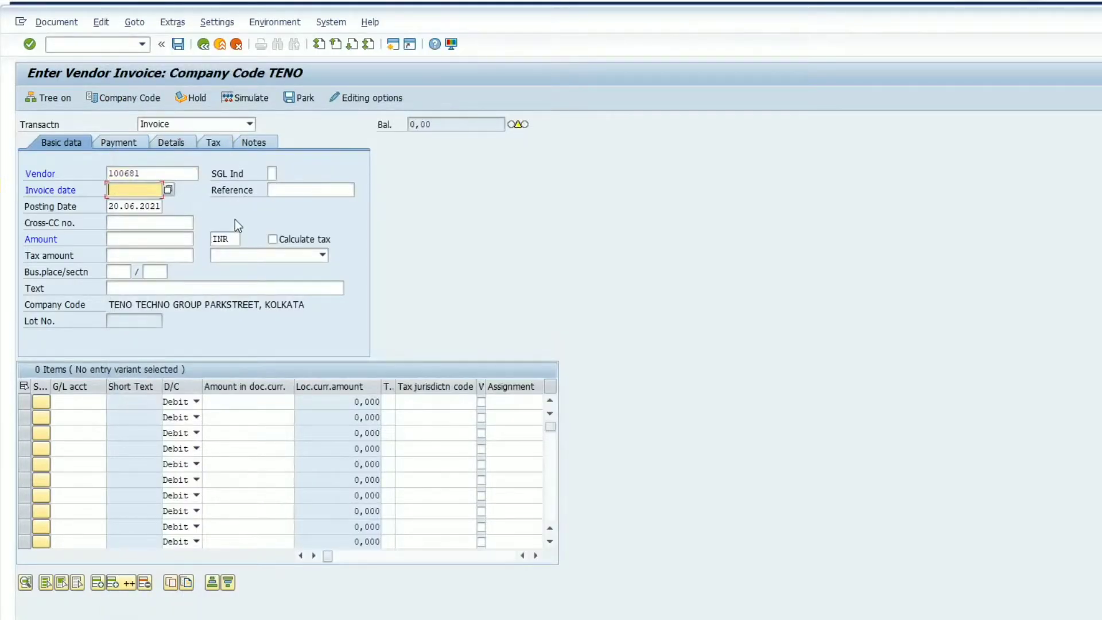
text(20.06.2021)
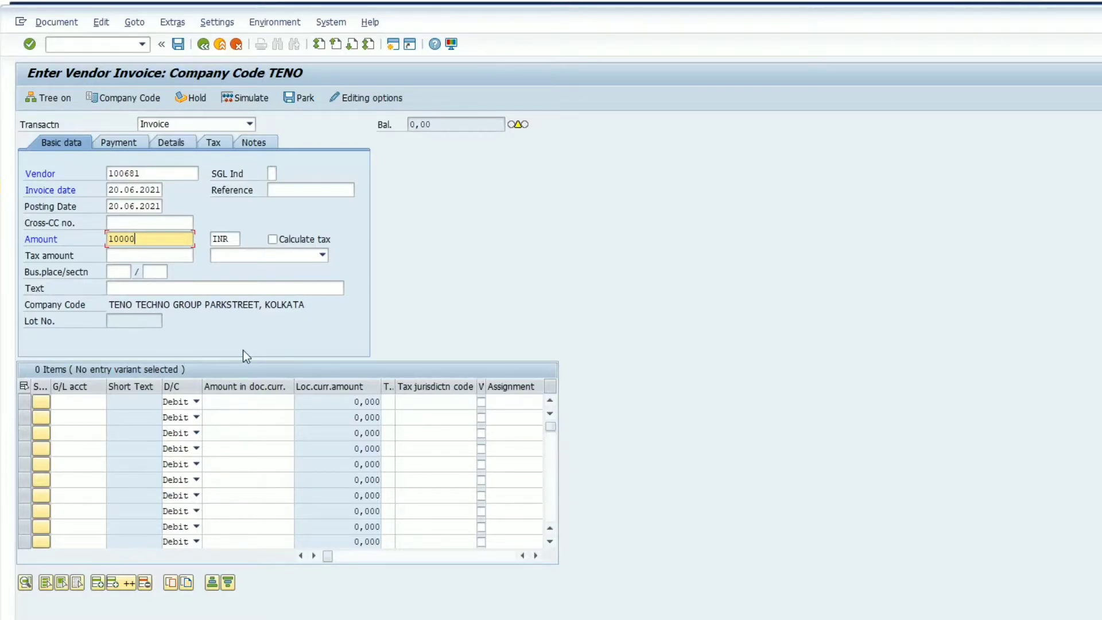
- Look up the Printing & Sta G/L account and assign it to the first line item
click(86, 402)
key(F4)
click(424, 619)
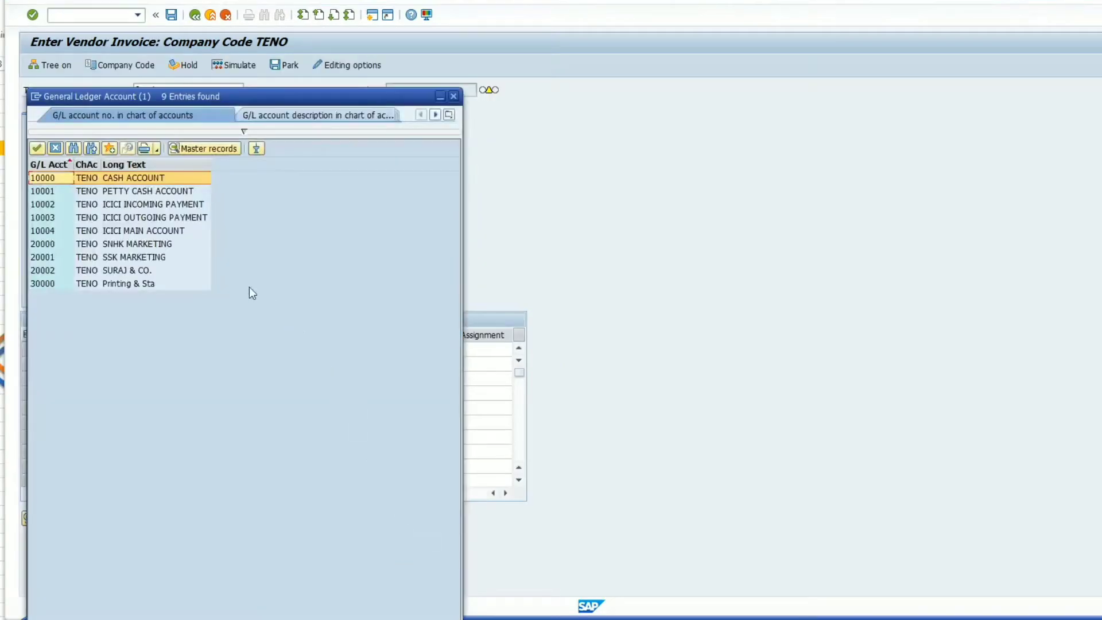
double_click(150, 283)
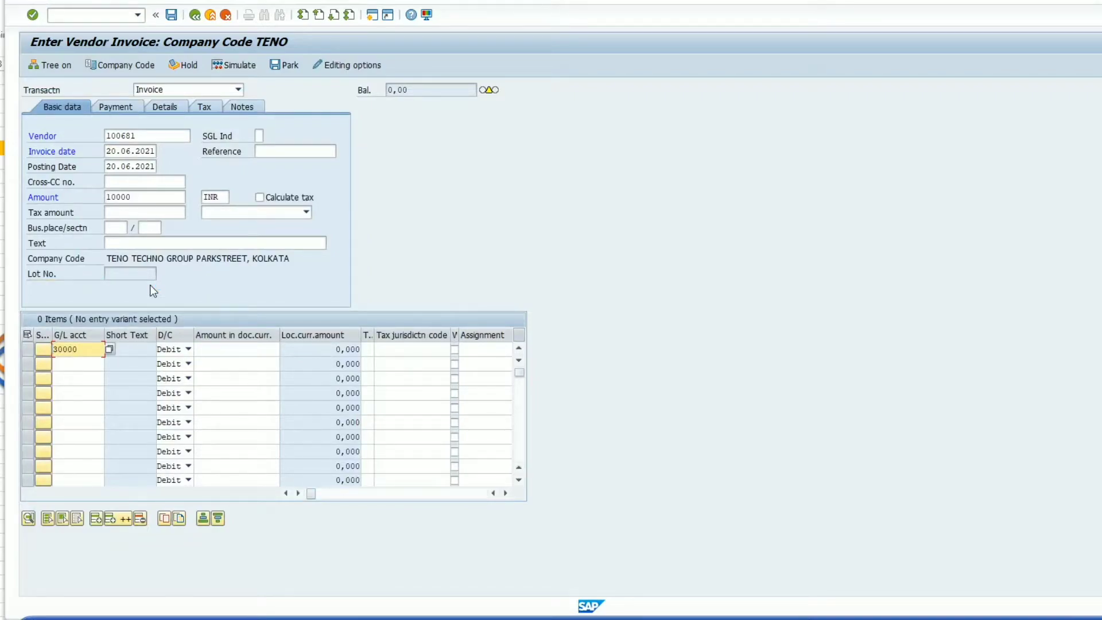
- Enter * as the first line item's document currency amount and choose Substitute Tax as its item text
click(215, 351)
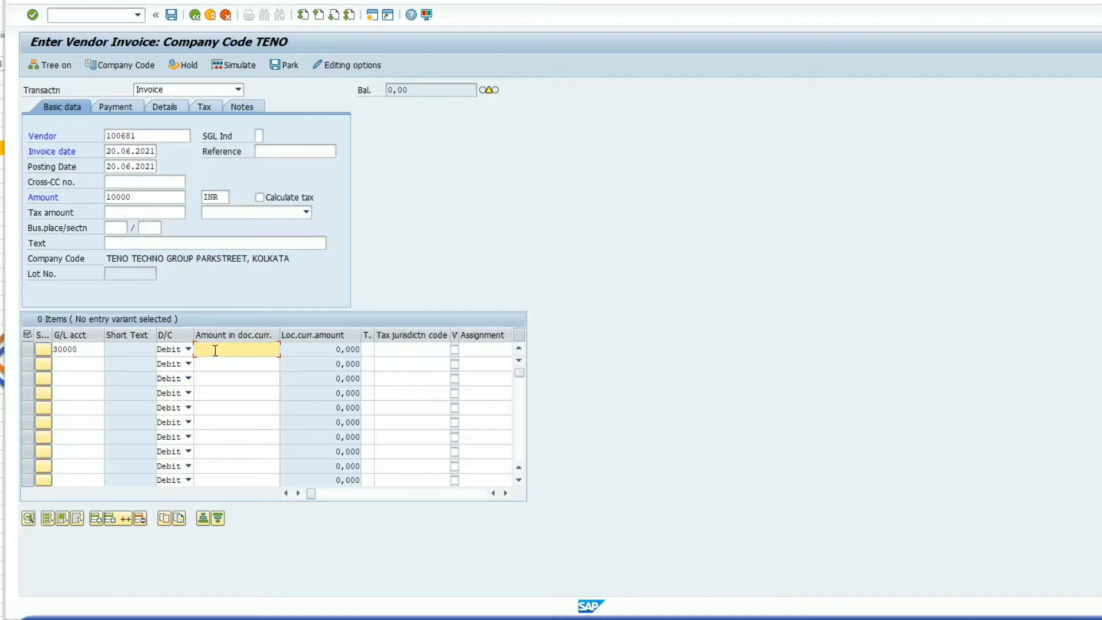
text(*)
key(Return)
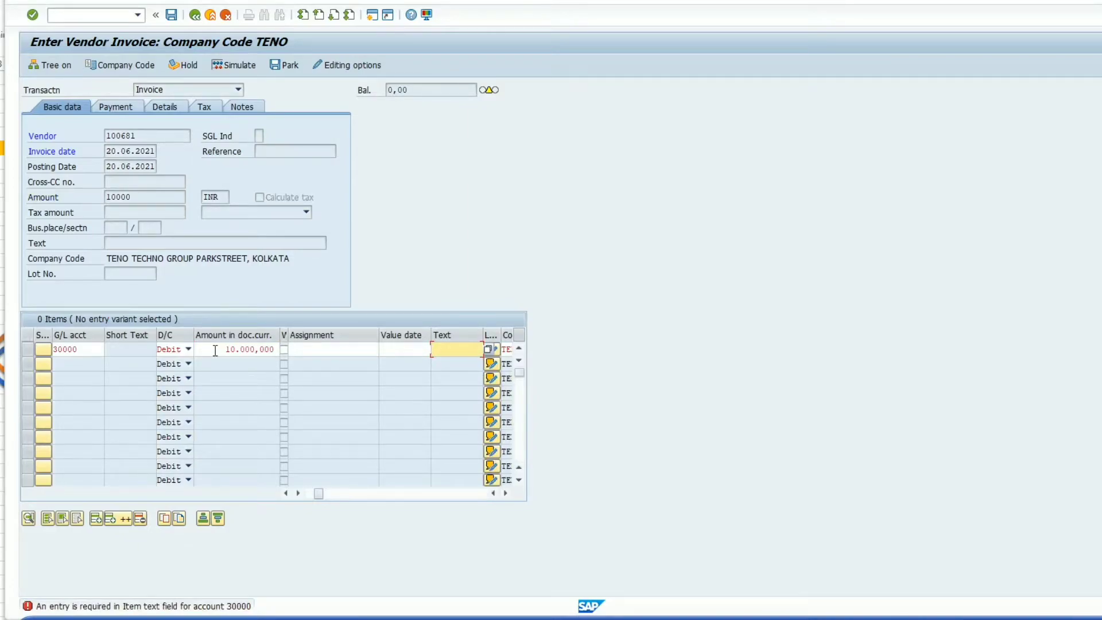
click(489, 350)
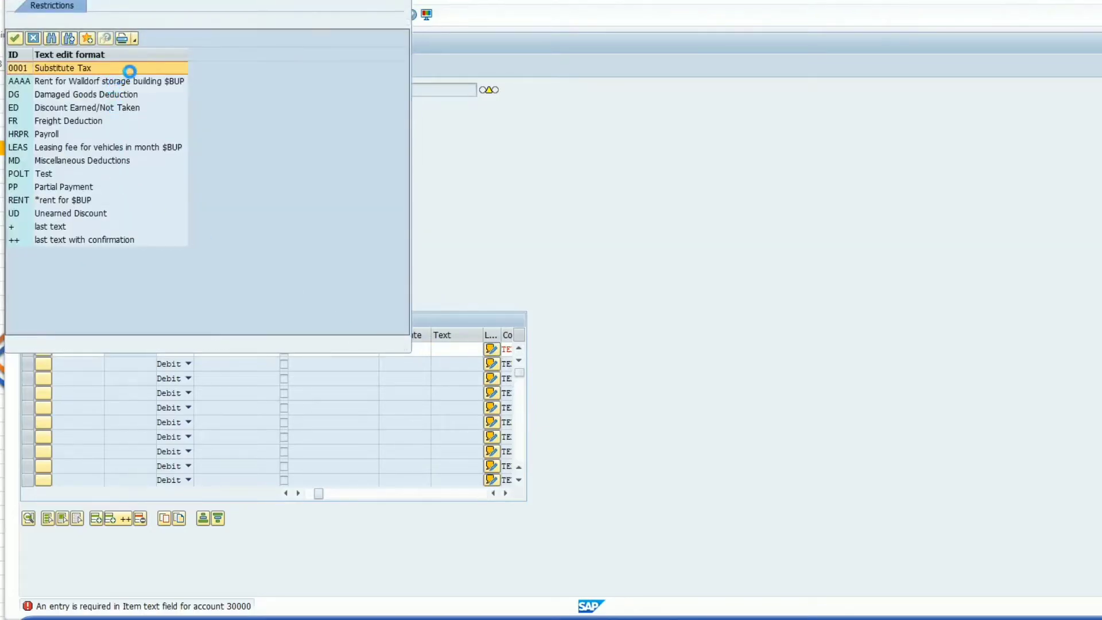
double_click(129, 68)
key(Return)
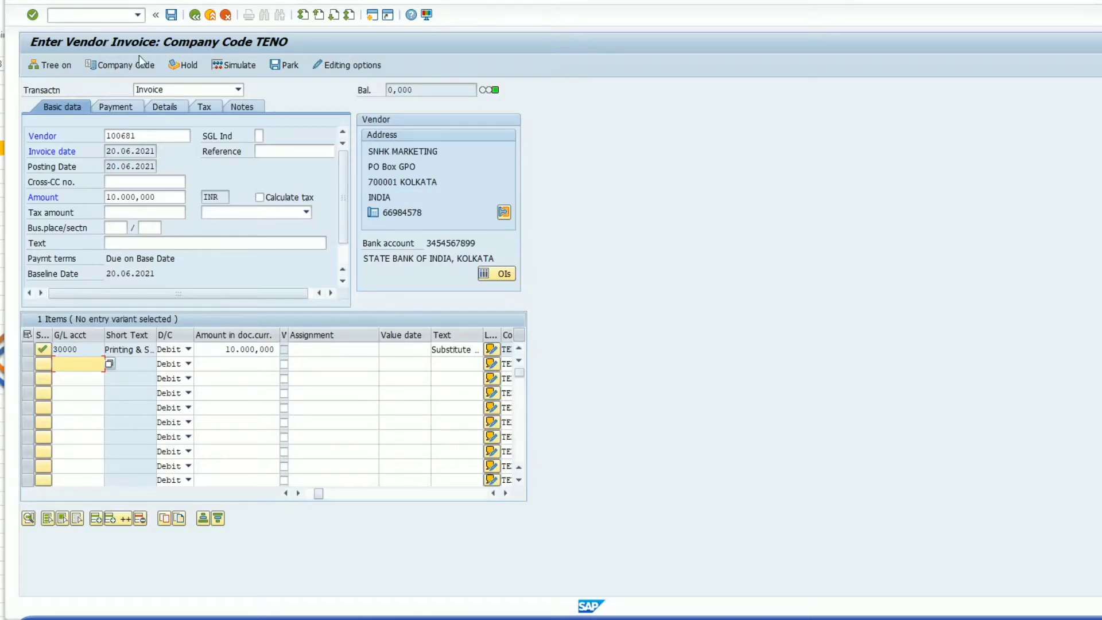
- Simulate the vendor invoice and post the document
click(229, 64)
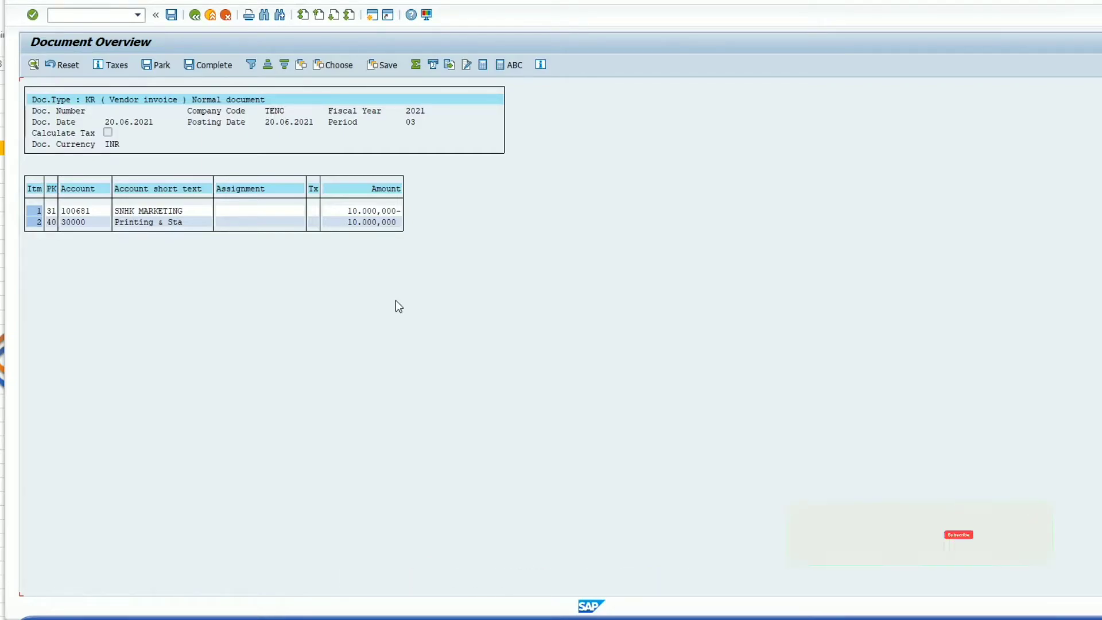
click(171, 16)
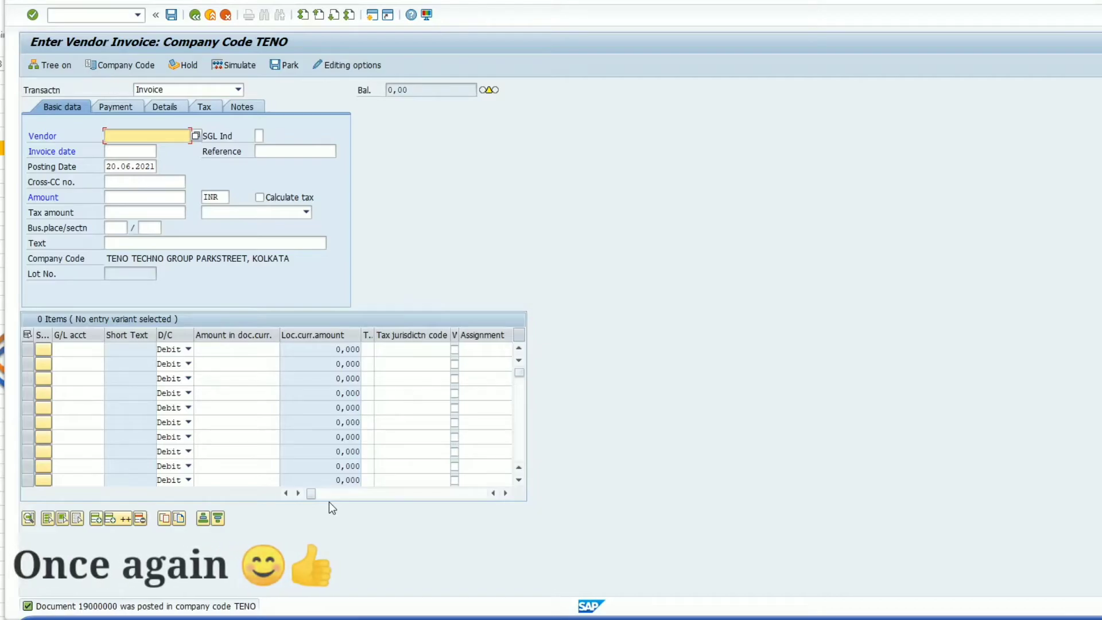
- Look up vendor SNHK MARKETING by company code TENO for a second invoice
click(196, 136)
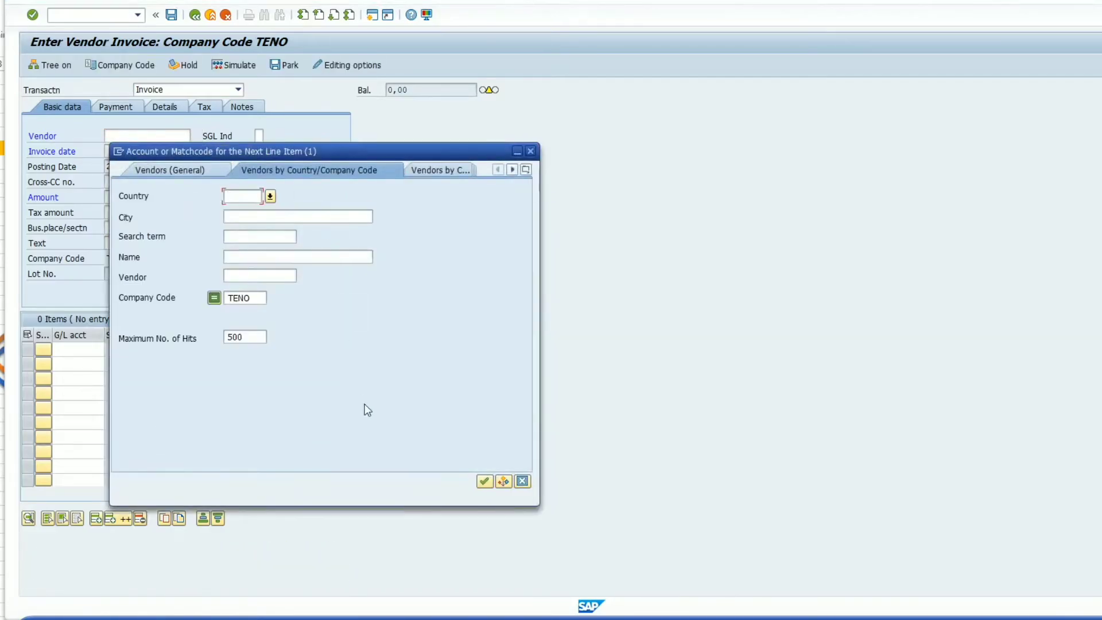
click(485, 481)
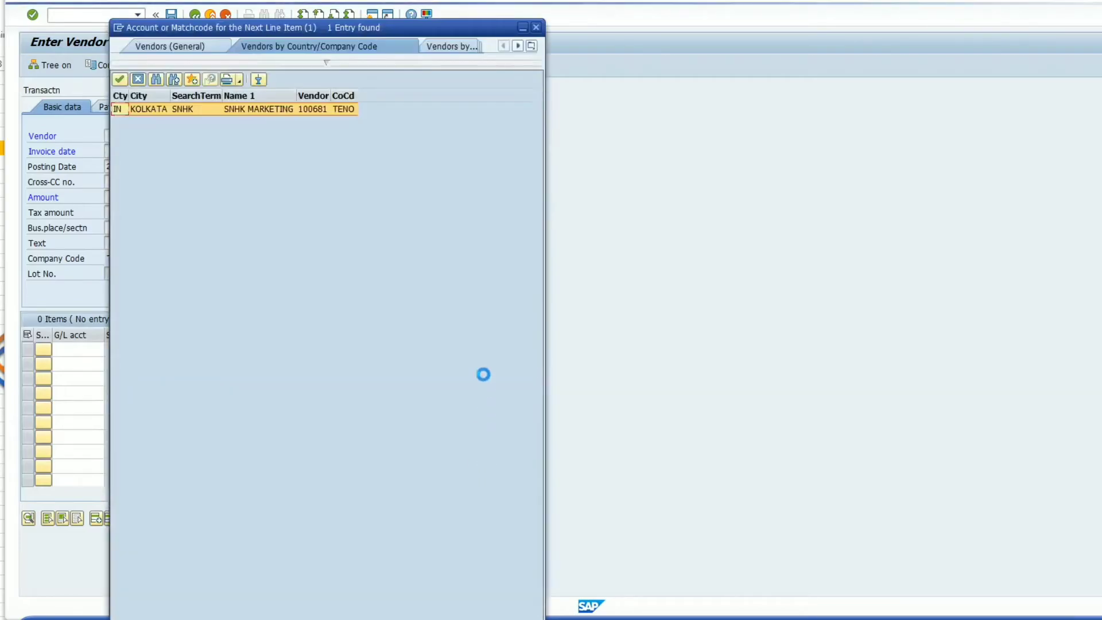
double_click(248, 109)
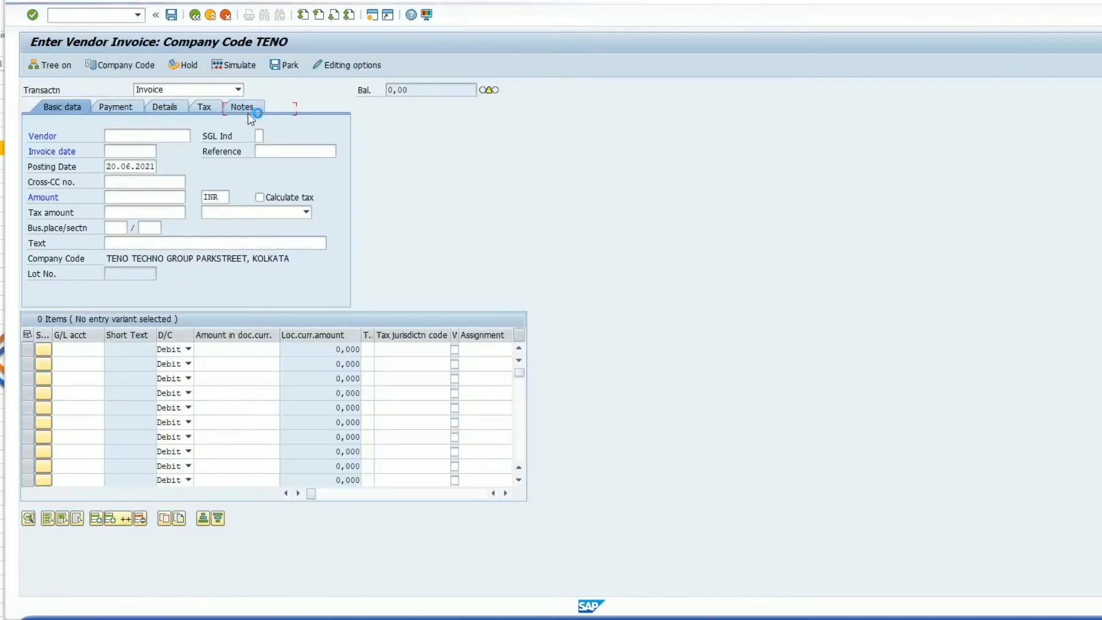
- Set the second invoice's date to 20.06.2021 and its amount to 5000
click(155, 151)
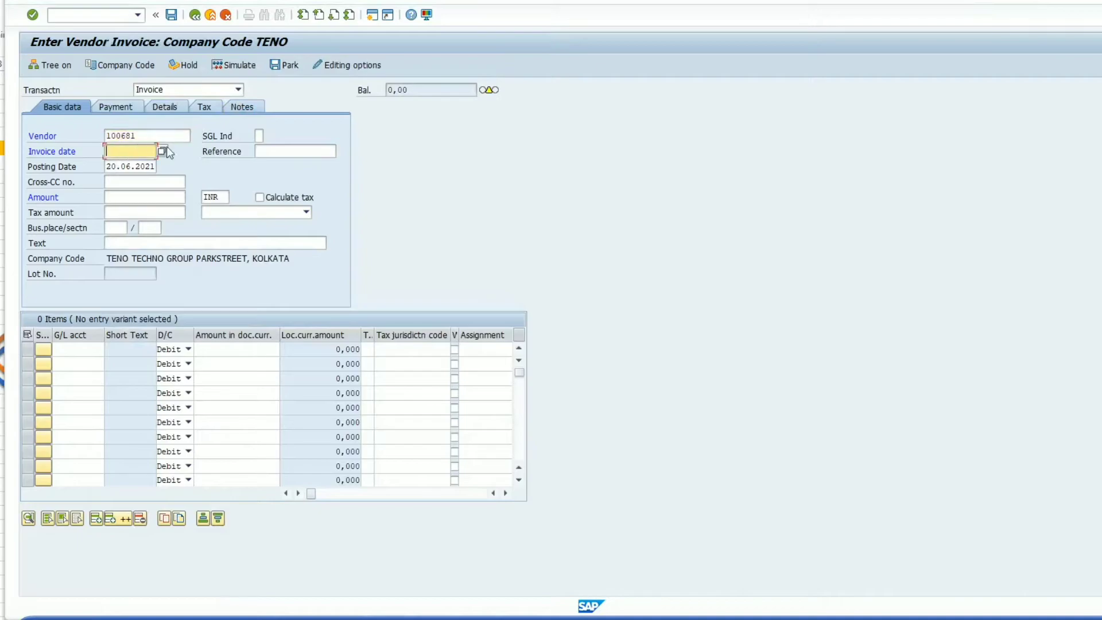
text(20.)
key(Down)
key(Return)
click(144, 195)
text(5)
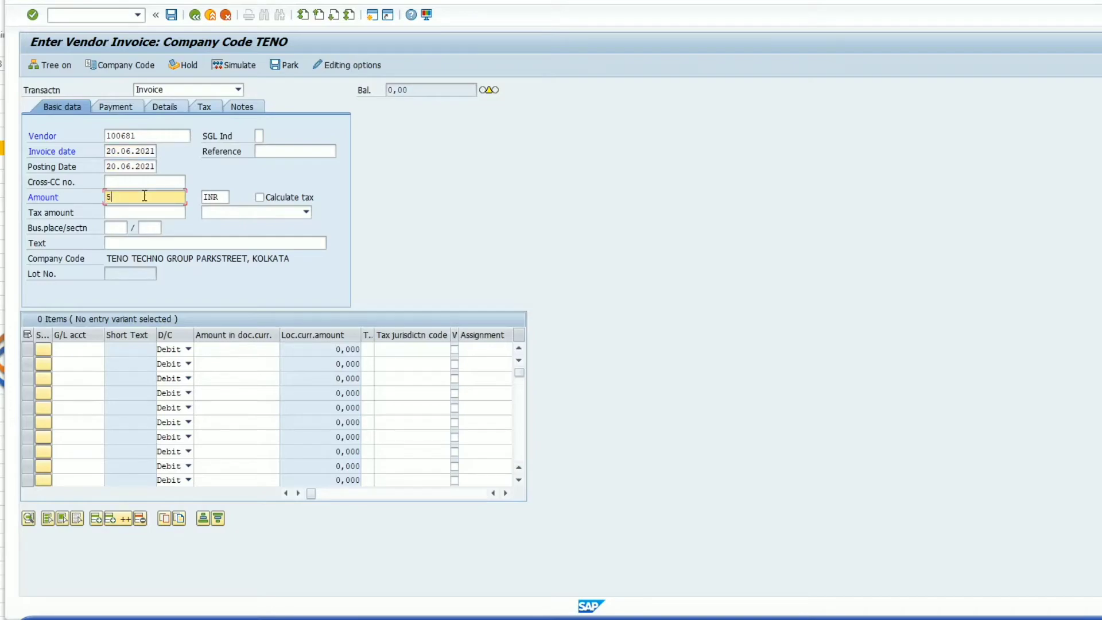
text(000)
- Assign the Printing & Sta G/L account to the second invoice's first line item
click(76, 352)
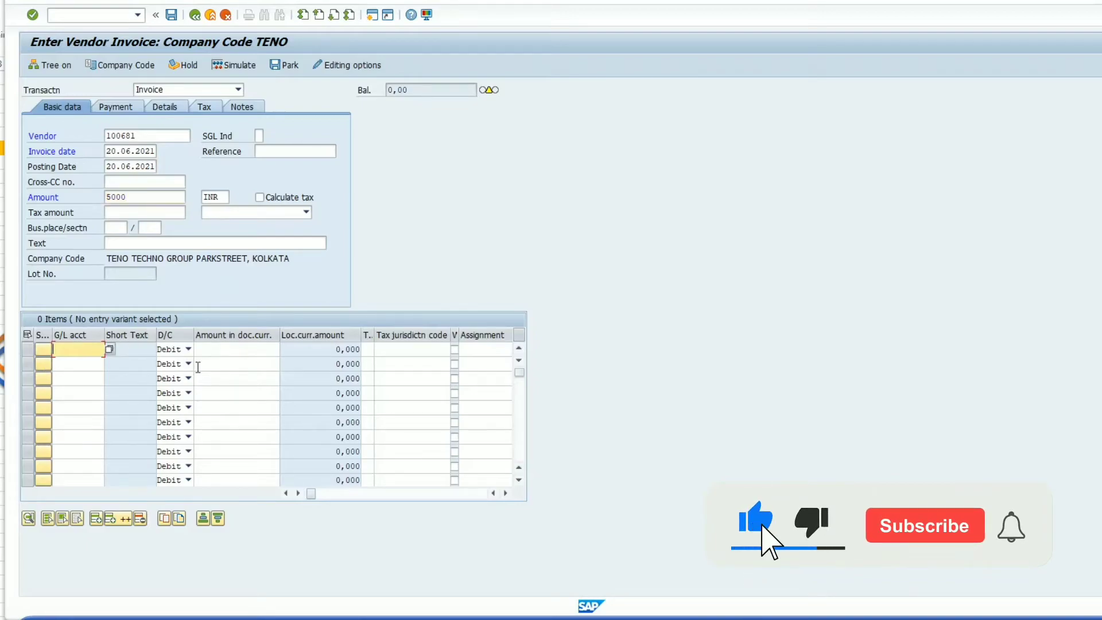
click(112, 349)
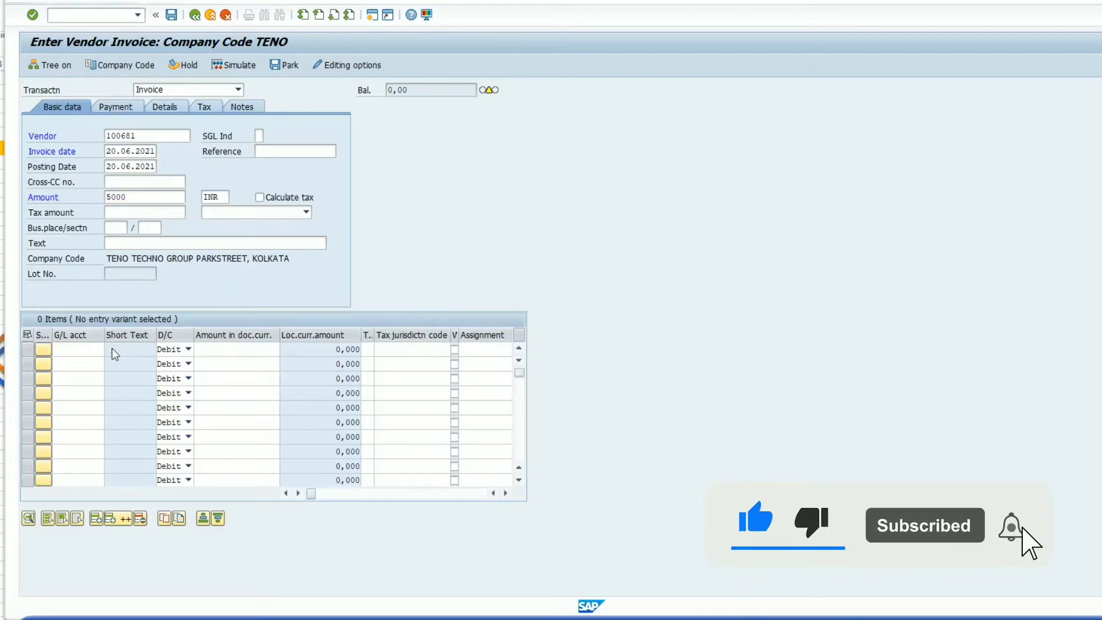
click(114, 351)
click(402, 556)
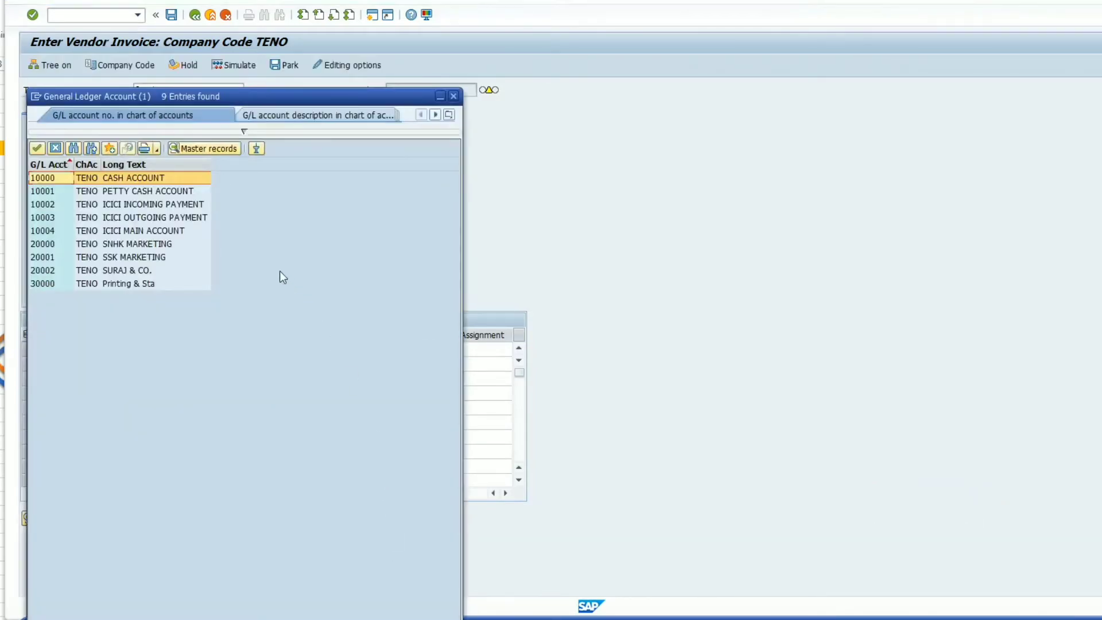
double_click(159, 284)
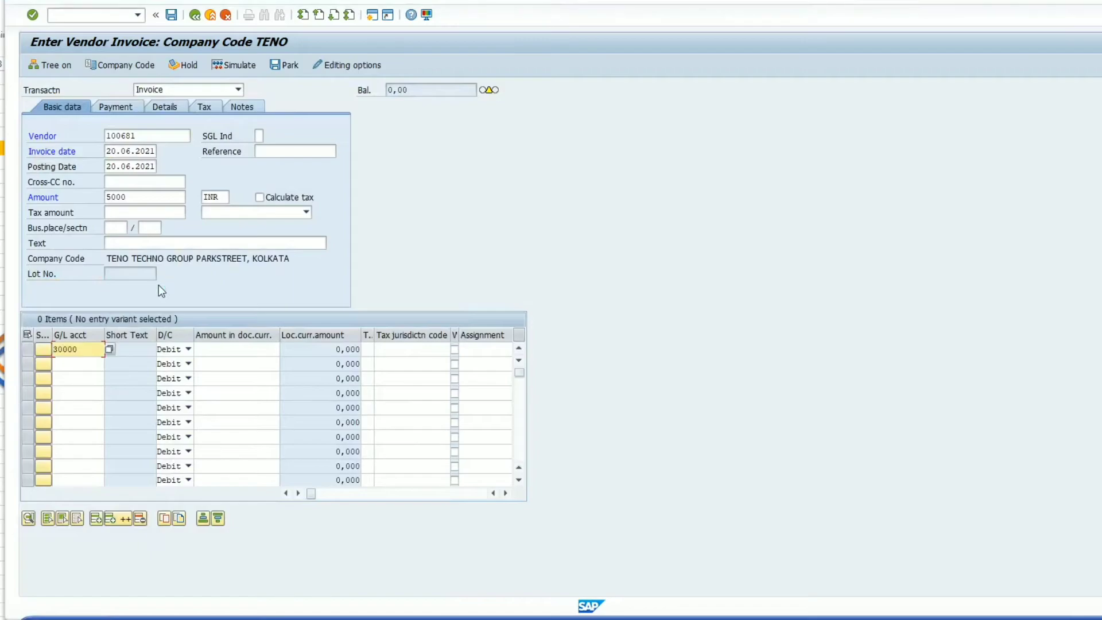
- Enter * as the line item's document currency amount so that it takes the invoice amount
click(251, 349)
text(5000)
key(BackSpace)
key(BackSpace)
key(BackSpace)
key(BackSpace)
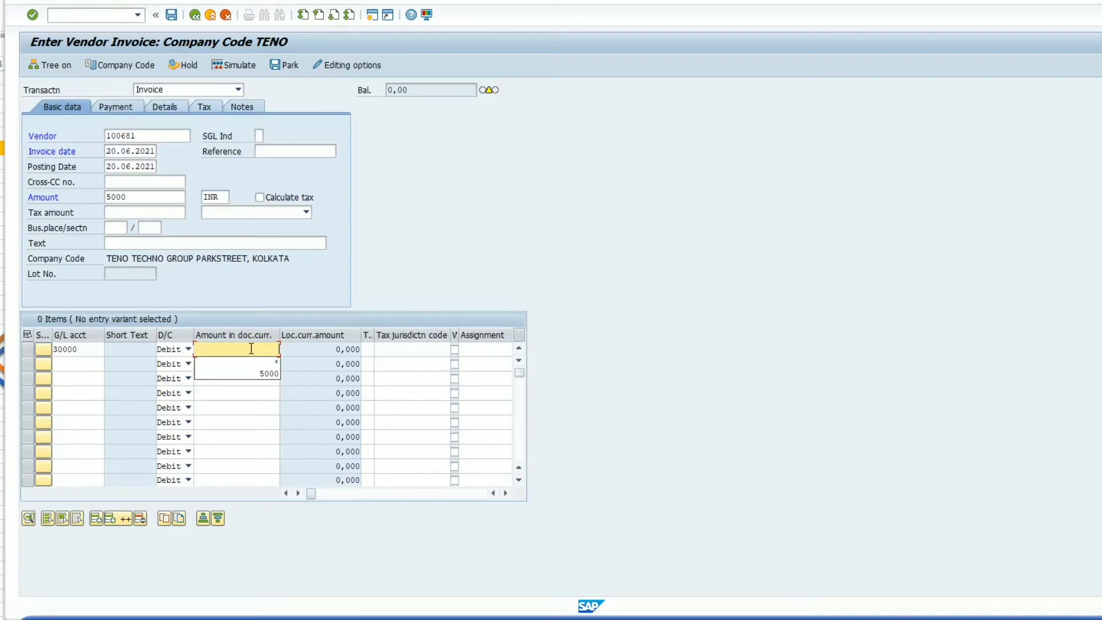
text(*)
click(379, 349)
click(378, 349)
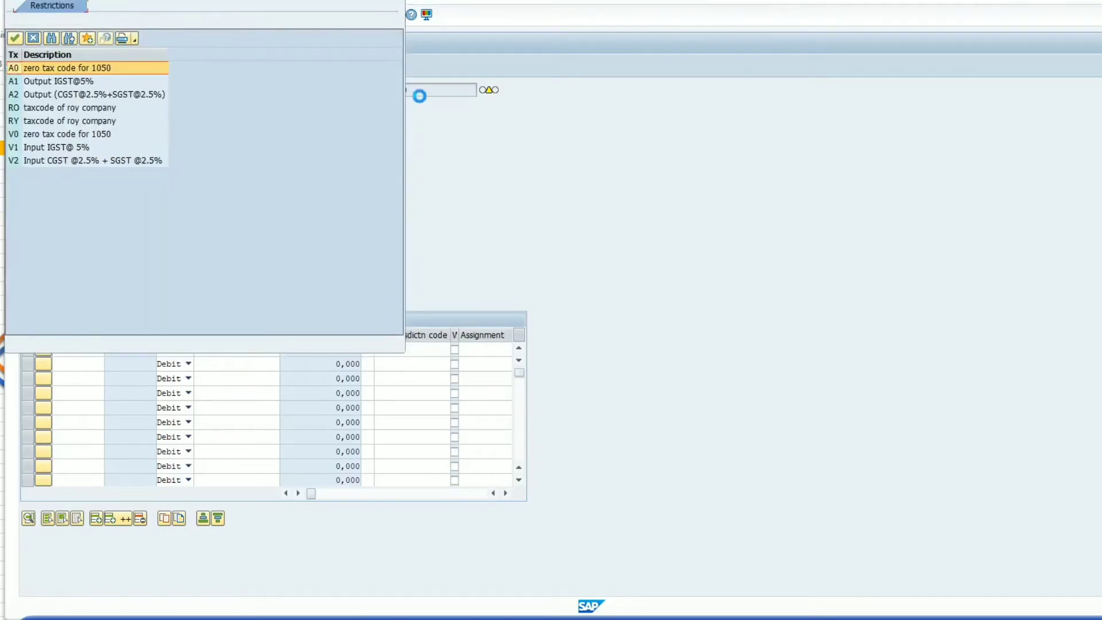
click(396, 1)
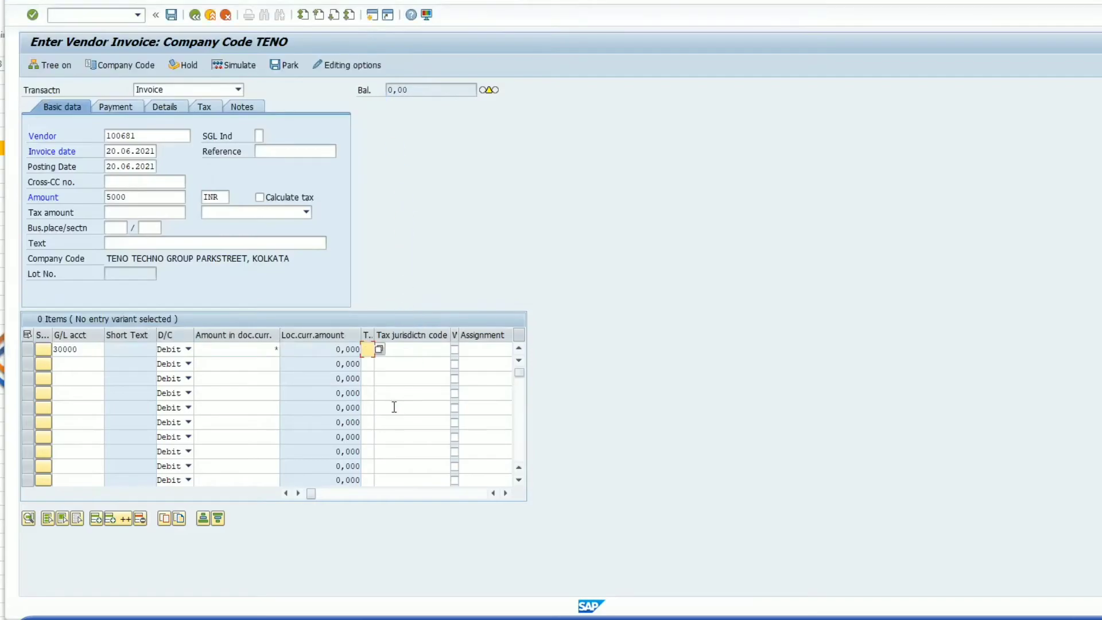
- Validate the line item and choose Substitute Tax as its required item text
key(Return)
click(489, 350)
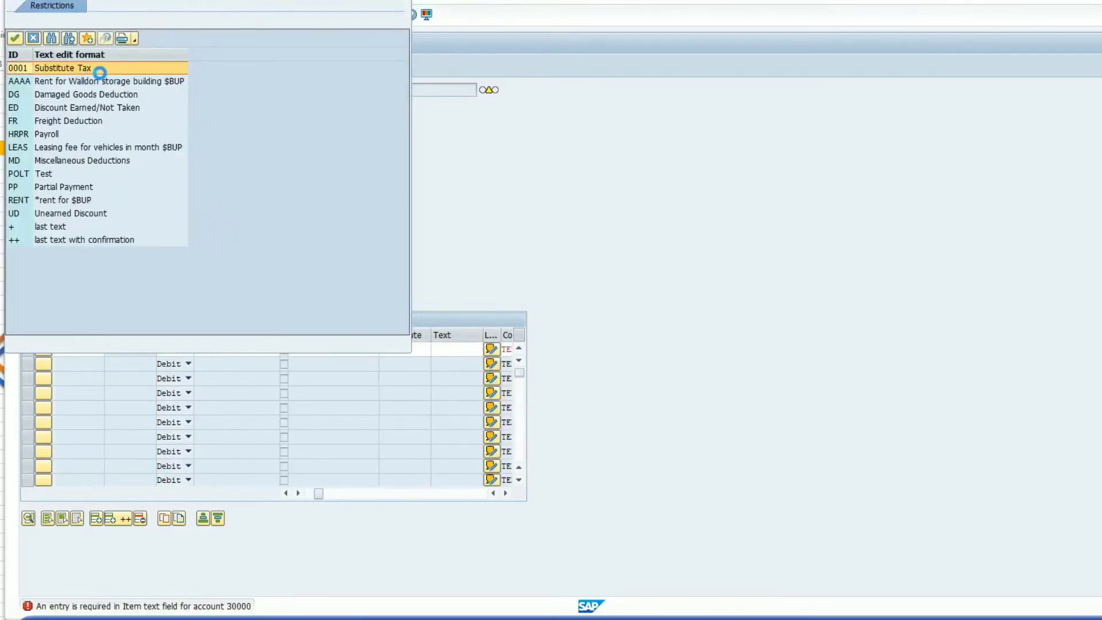
double_click(102, 69)
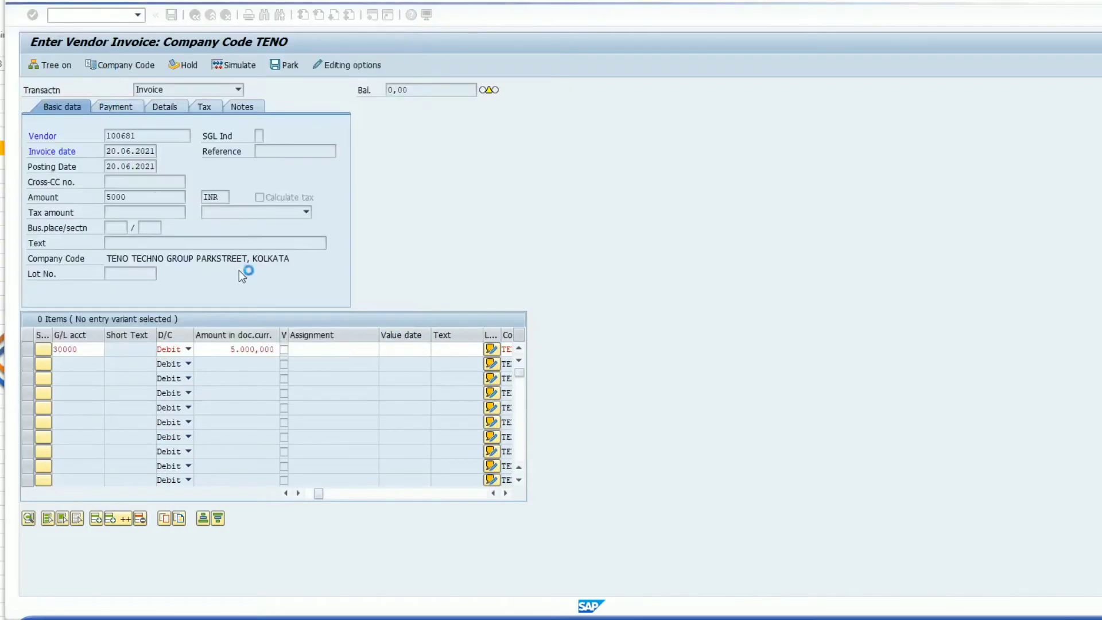
key(Return)
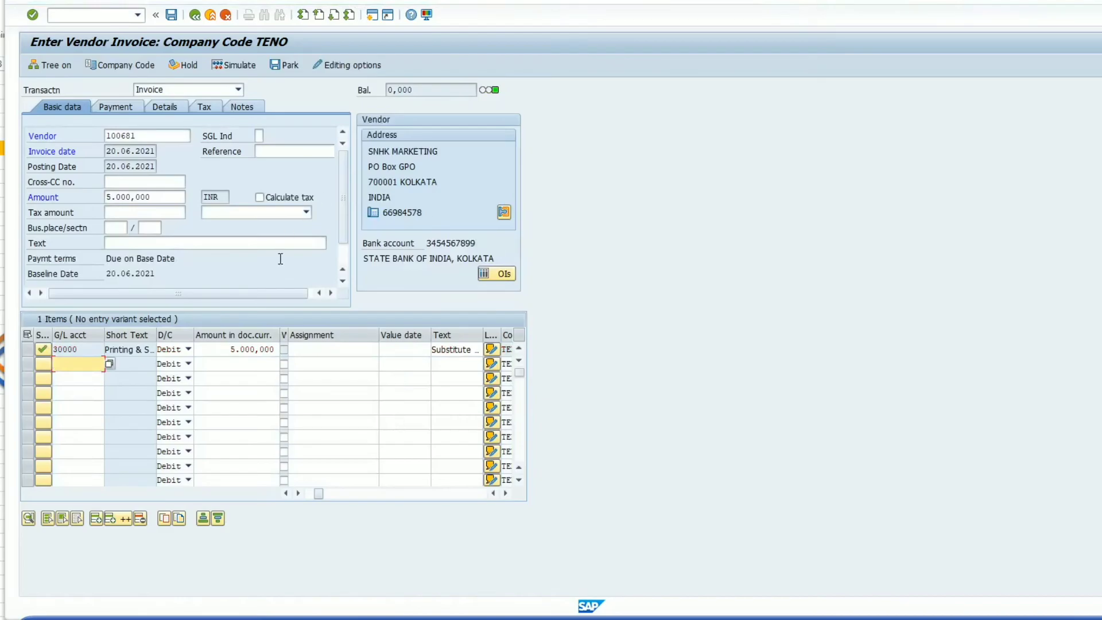
- Simulate the second invoice to view its document overview and return to the invoice entry screen
click(223, 65)
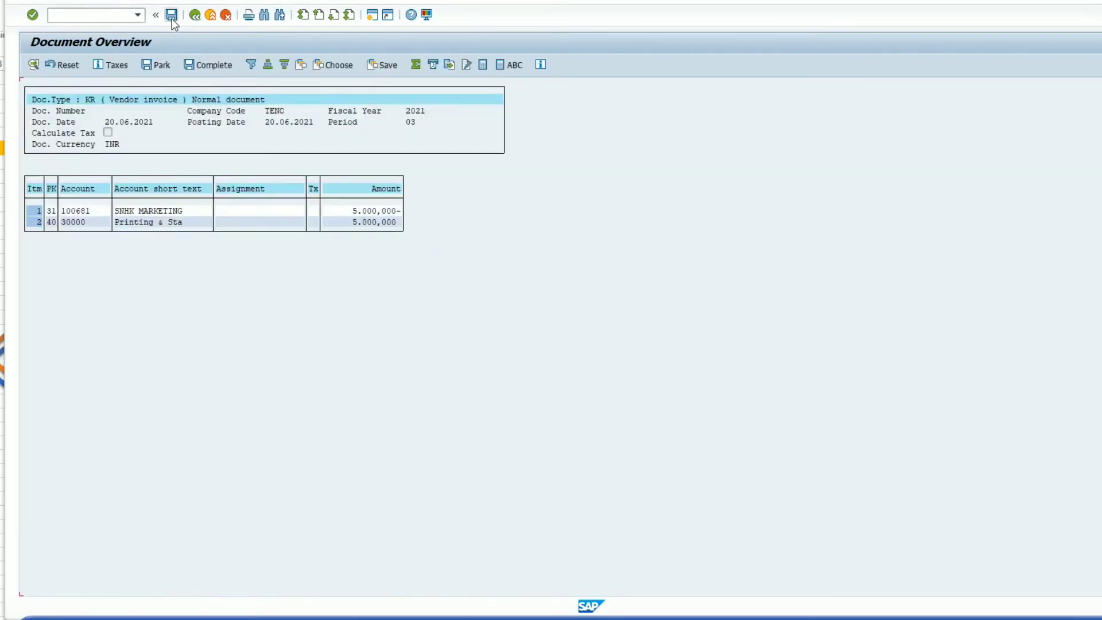
key(F3)
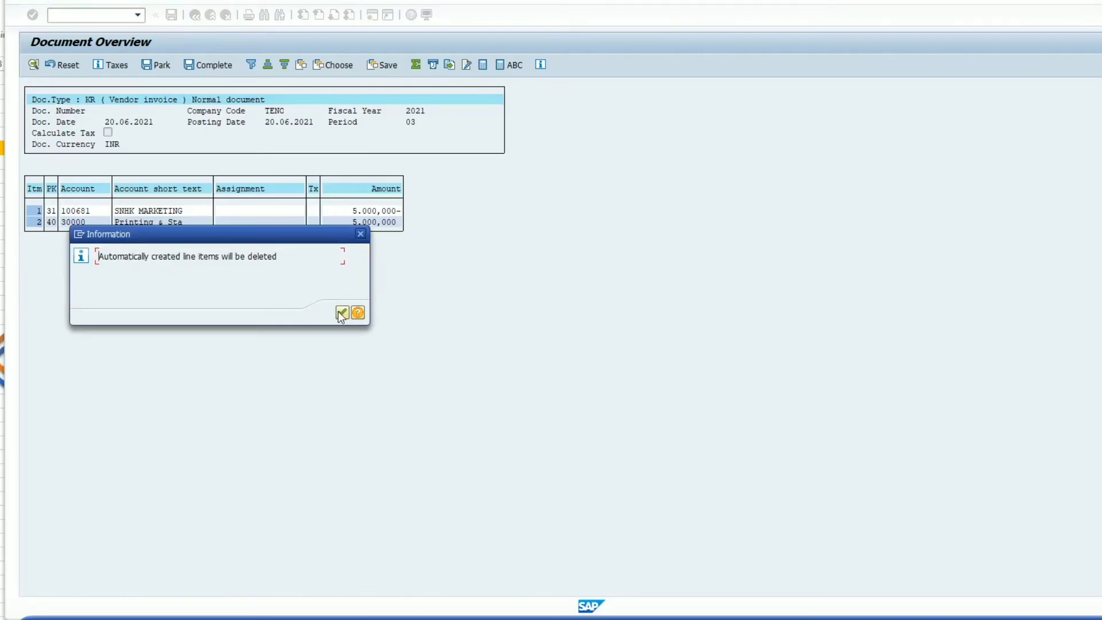
click(342, 312)
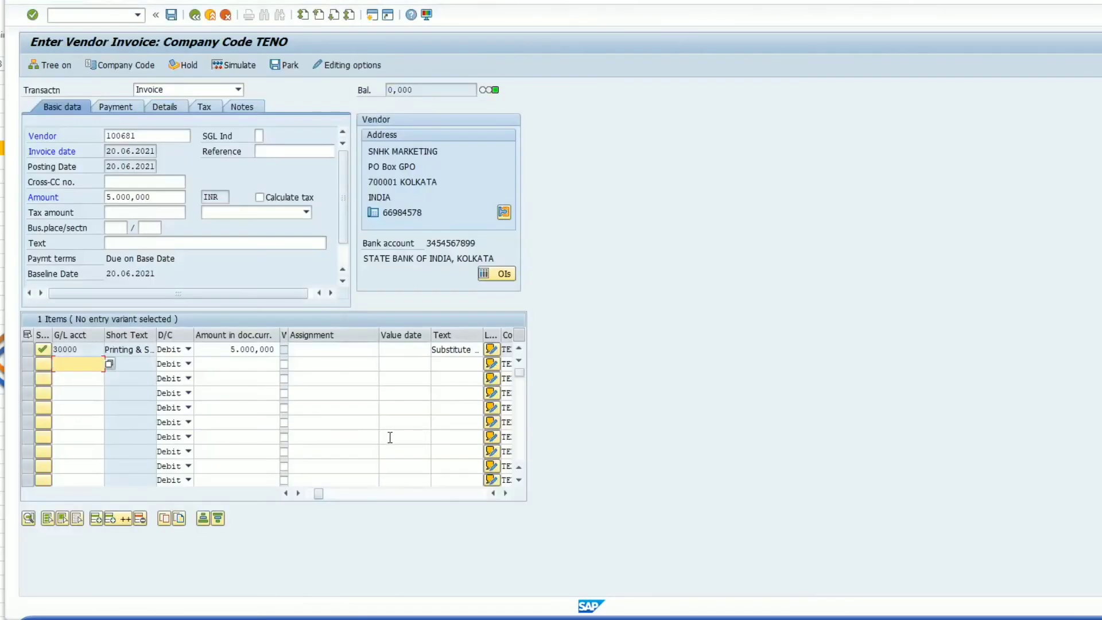